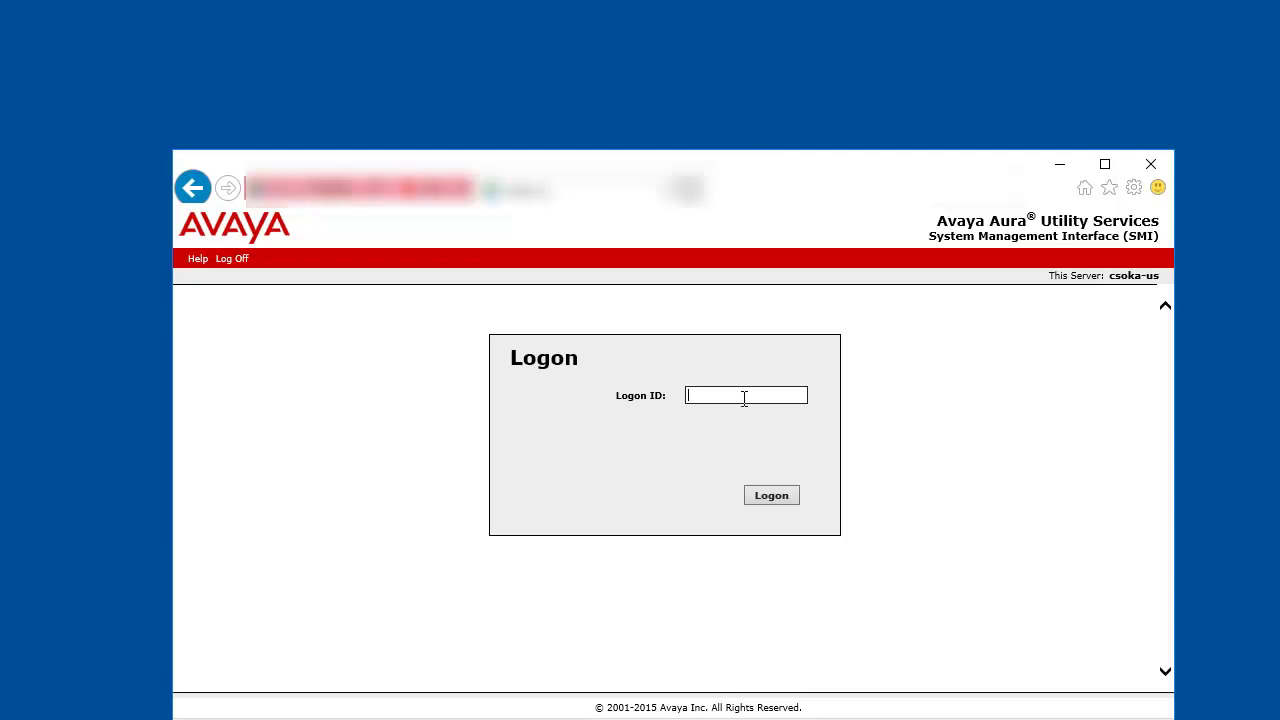
Step: Log on to the SMI with the admin logon ID and password, continuing past the last-login messages
text(admin)
key(Return)
text(***)
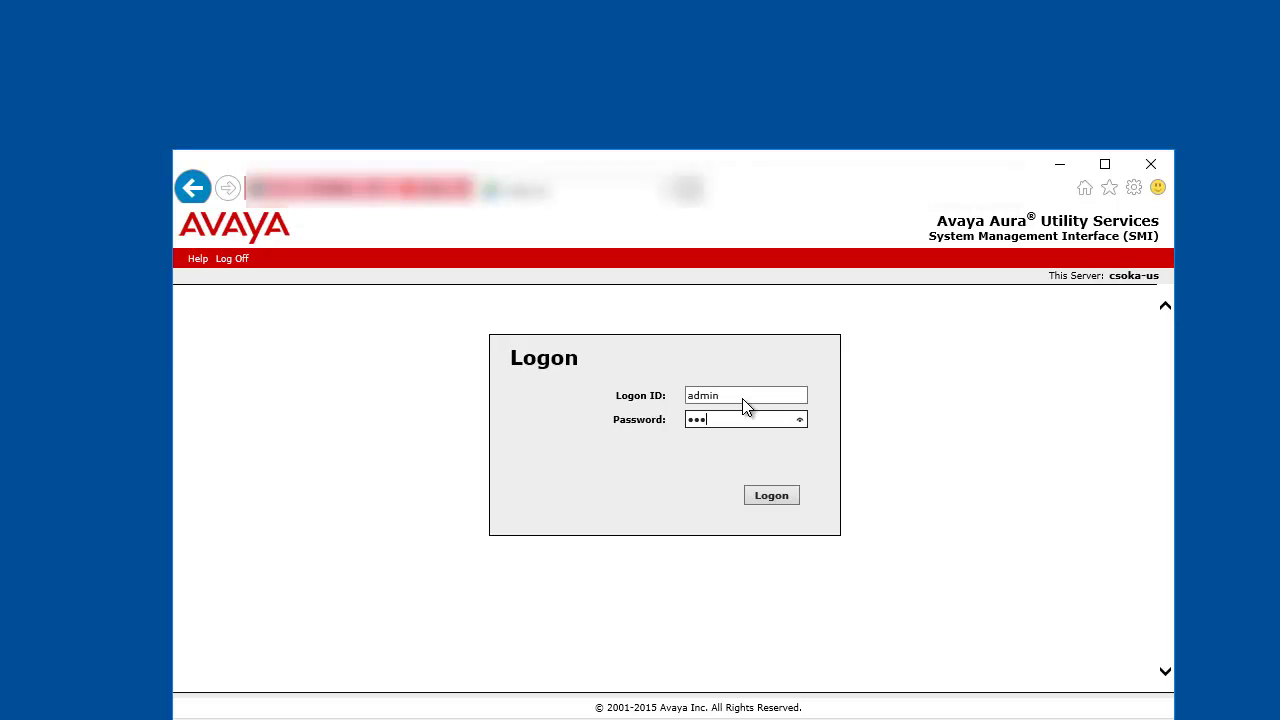
text(****)
key(Return)
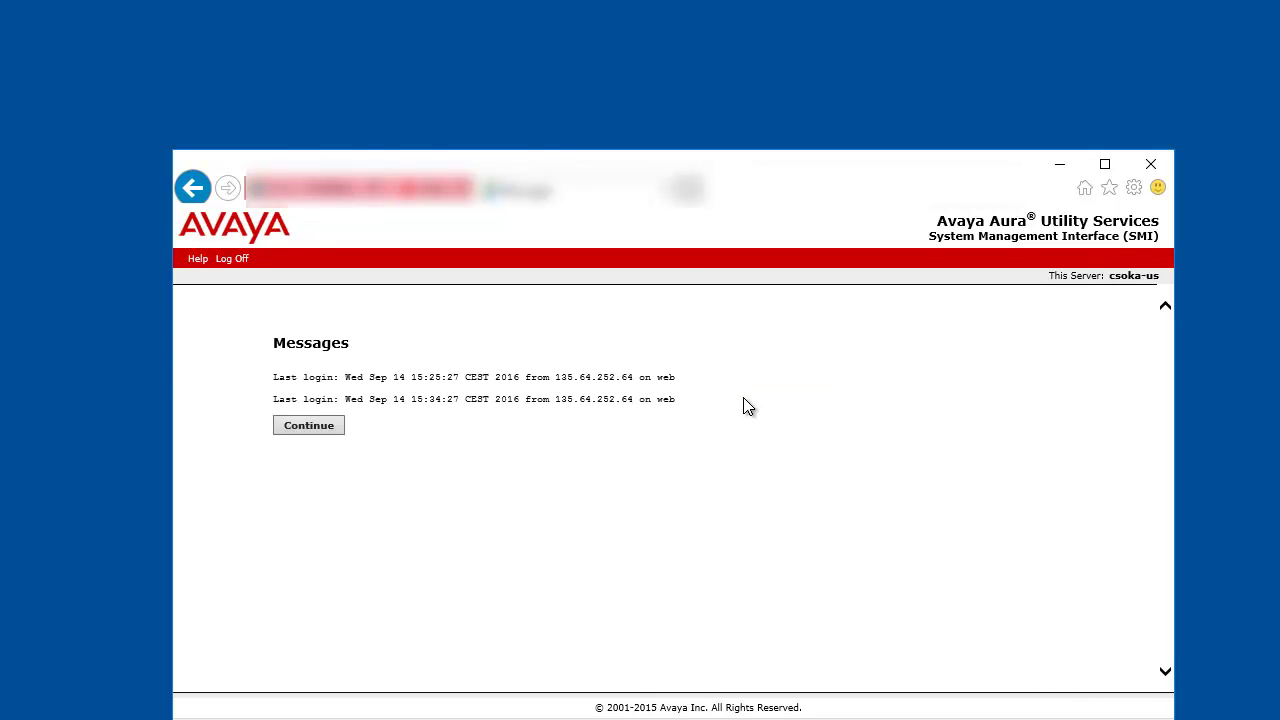
click(328, 425)
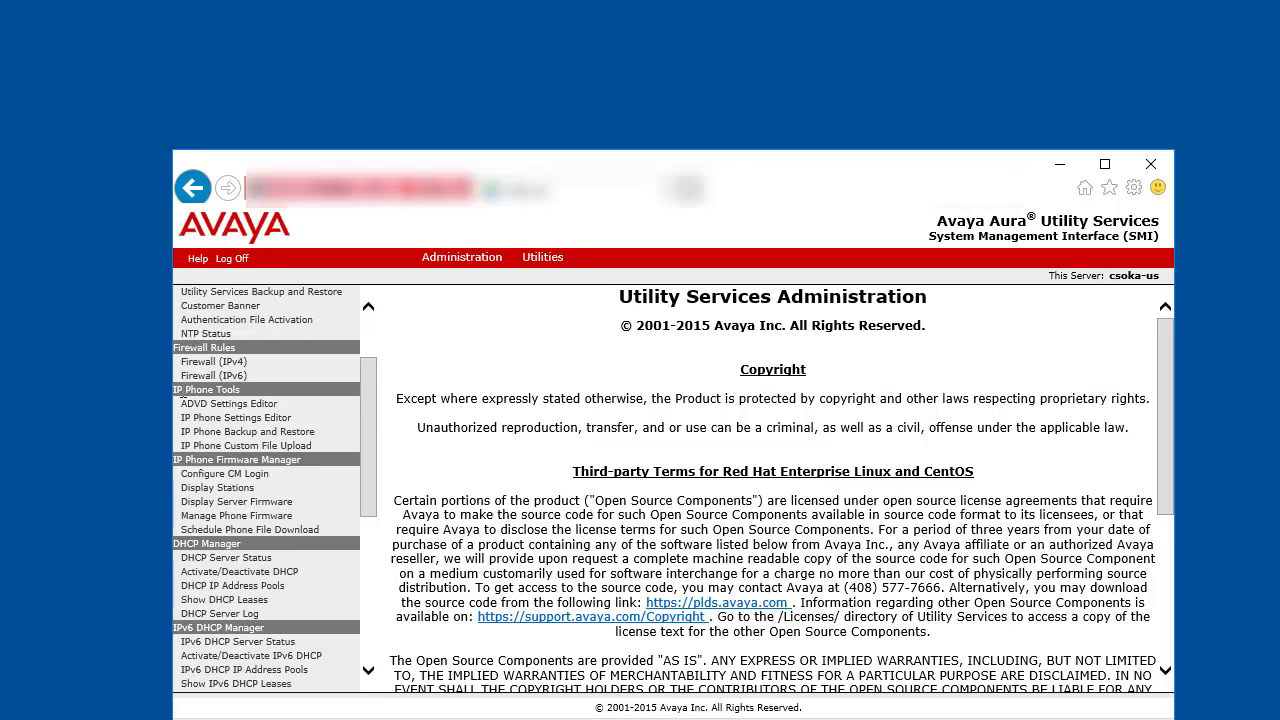
Step: Open the IP Phone Settings Editor with file comments hidden and only active options shown
click(255, 421)
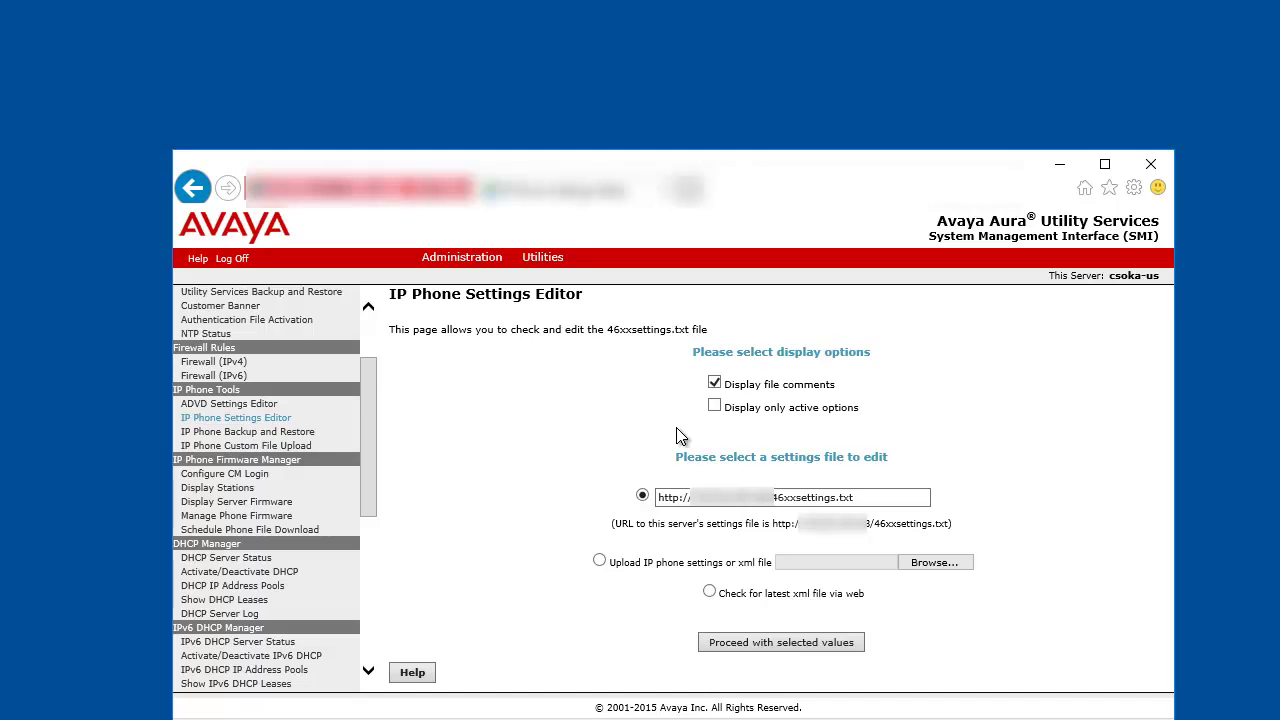
click(714, 383)
click(716, 409)
Step: Load the active 46xxsettings.txt entries into the editable table and scroll to its end
click(768, 655)
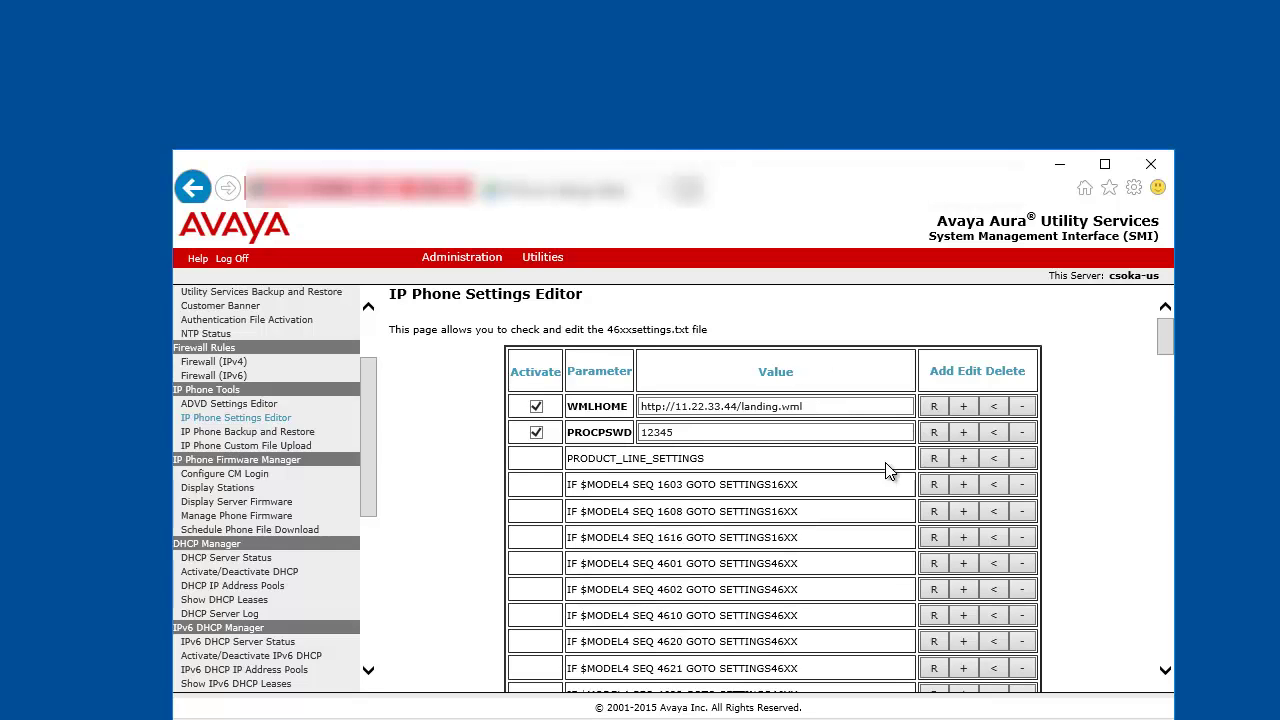
drag(1167, 333, 1158, 664)
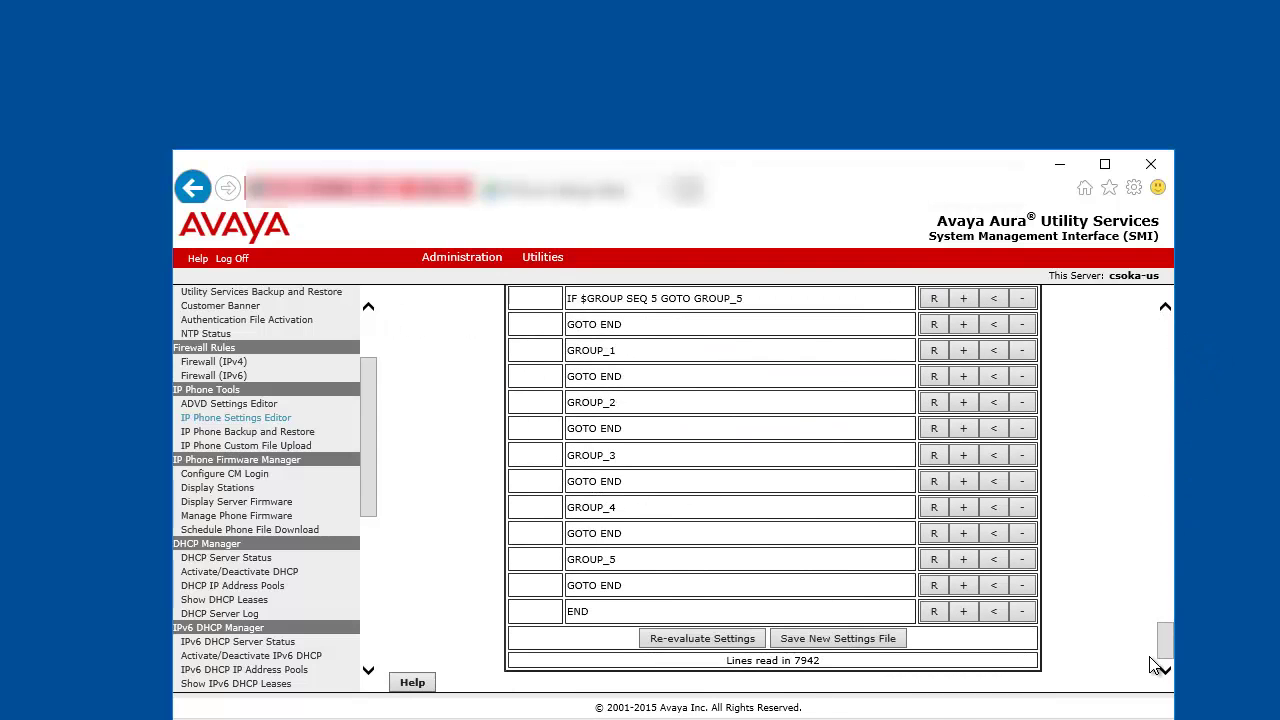
Step: Generate the new settings file and save 46xxsettings.txt to this server
click(822, 636)
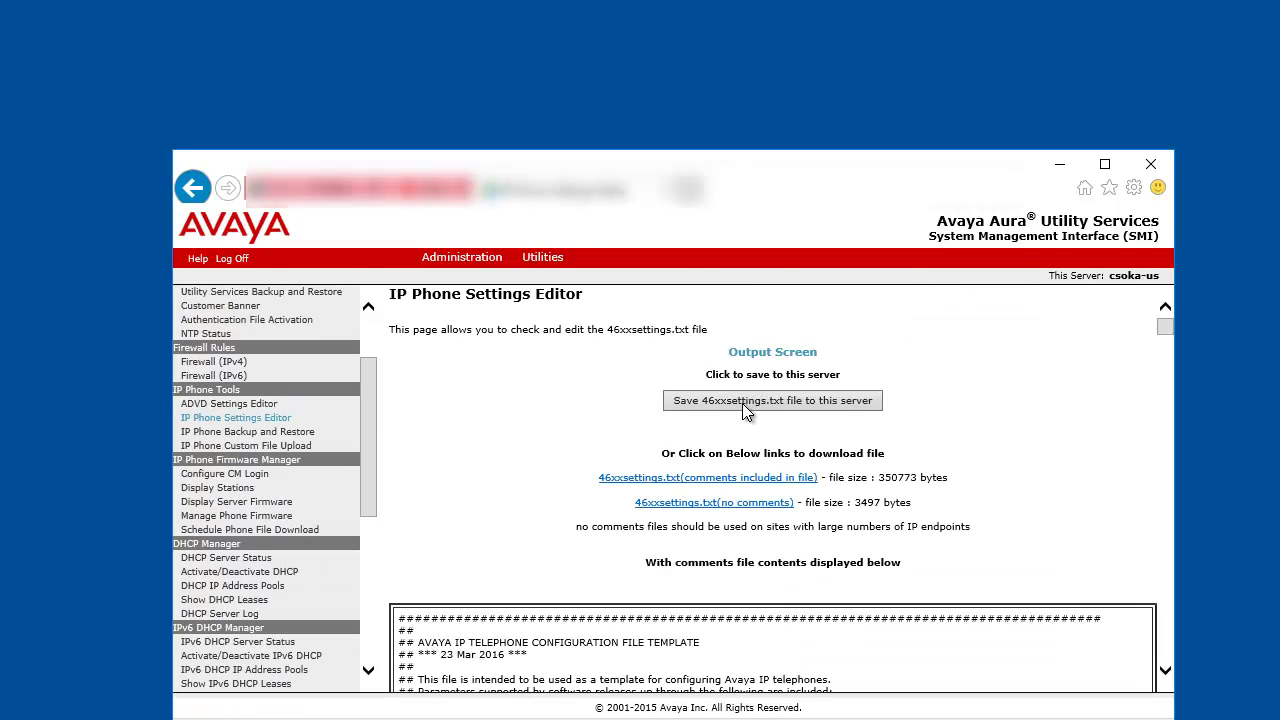
click(743, 402)
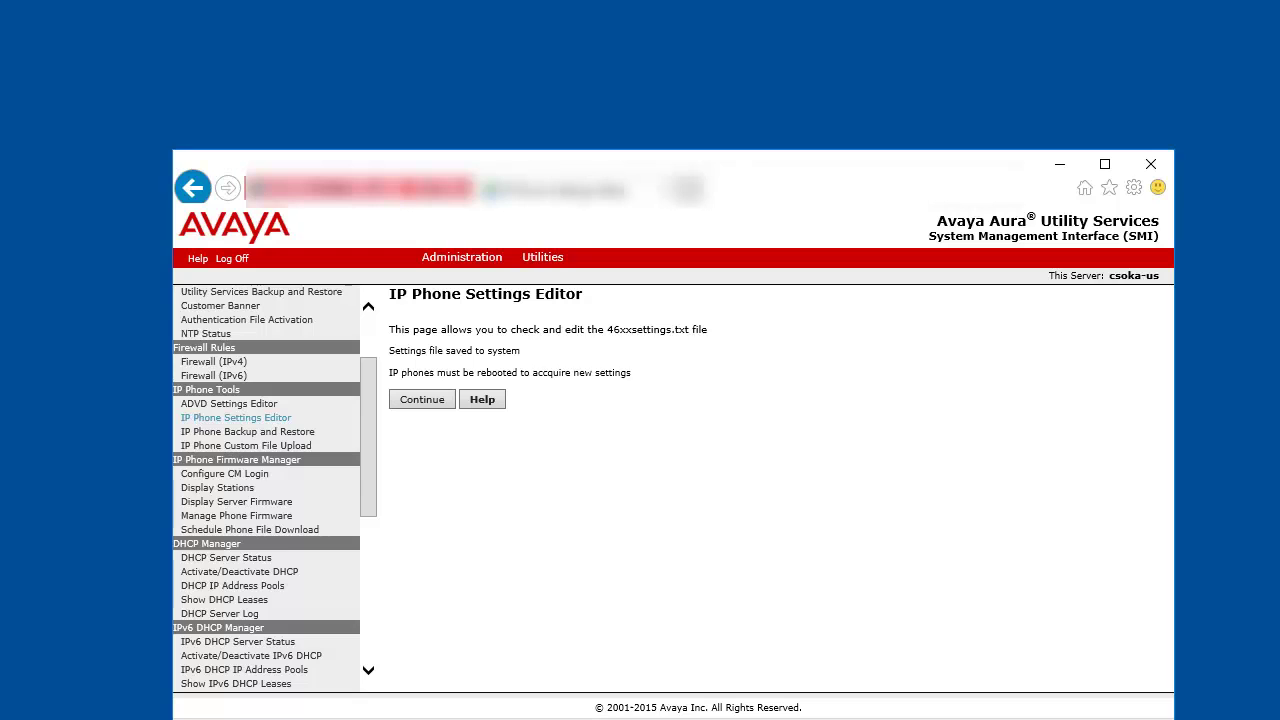
Step: Go to Administration > Directory Application > General Settings and view the Directory Number choices
click(466, 258)
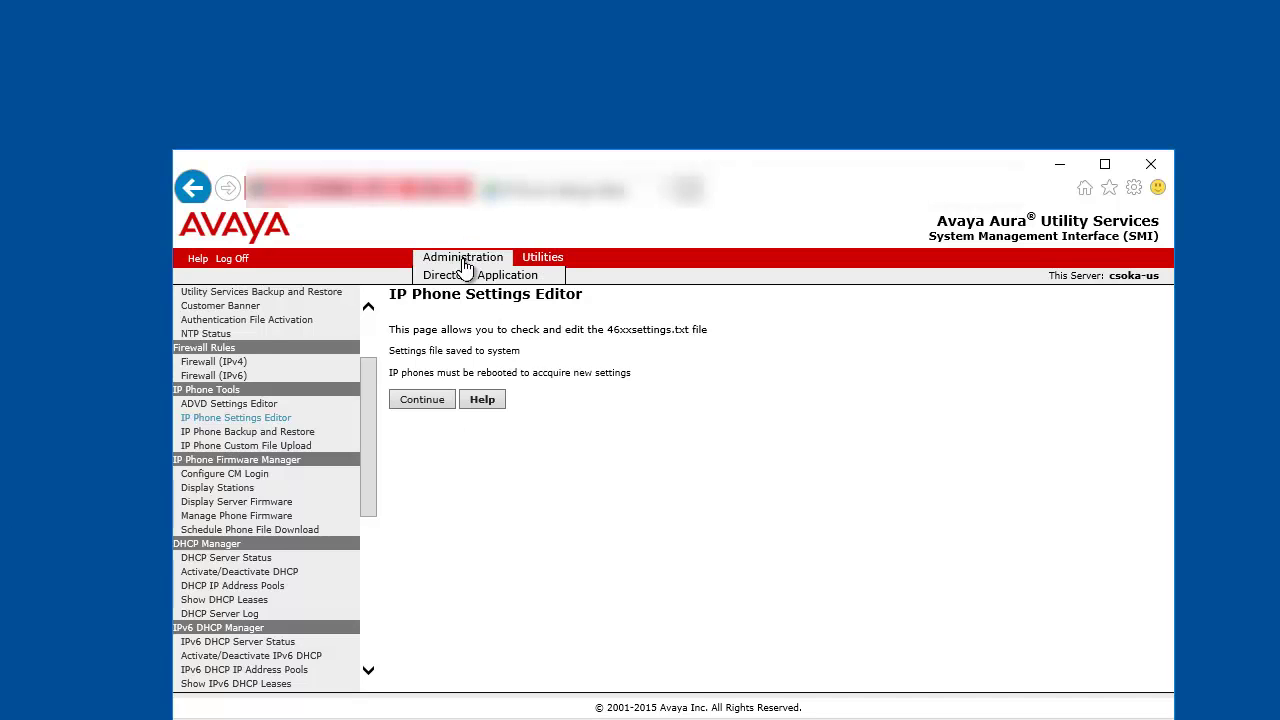
click(467, 277)
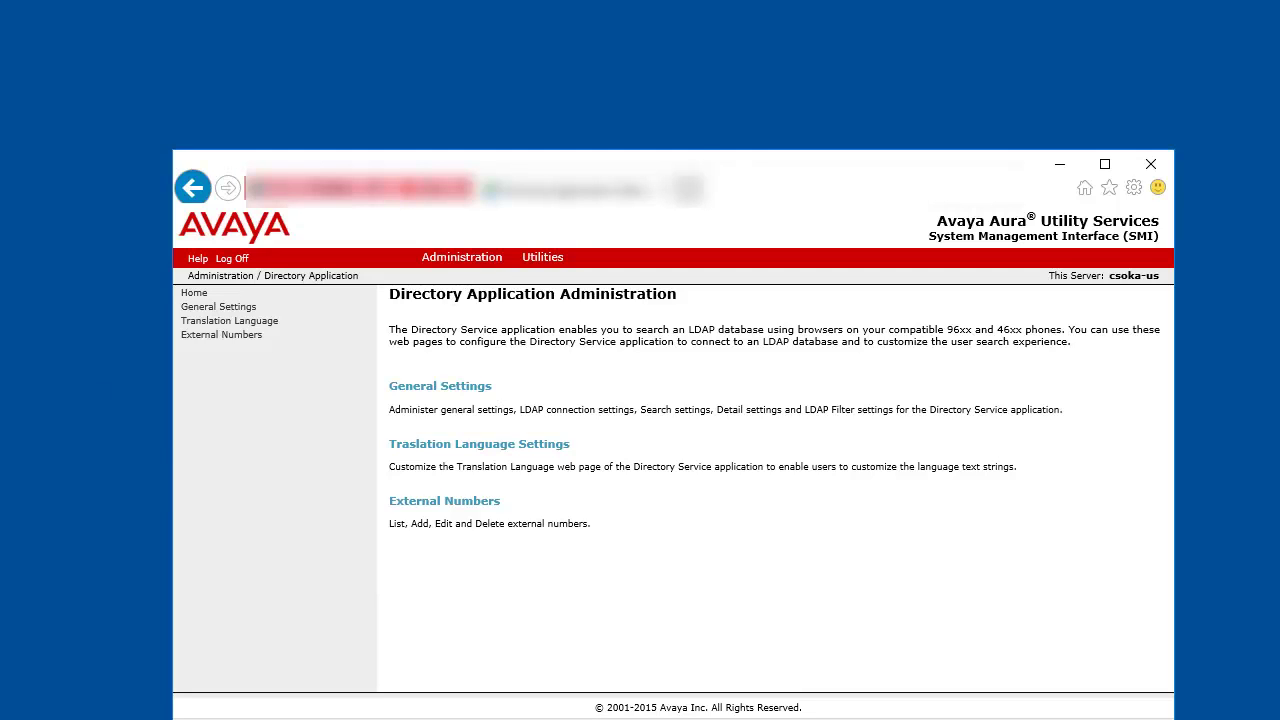
click(245, 308)
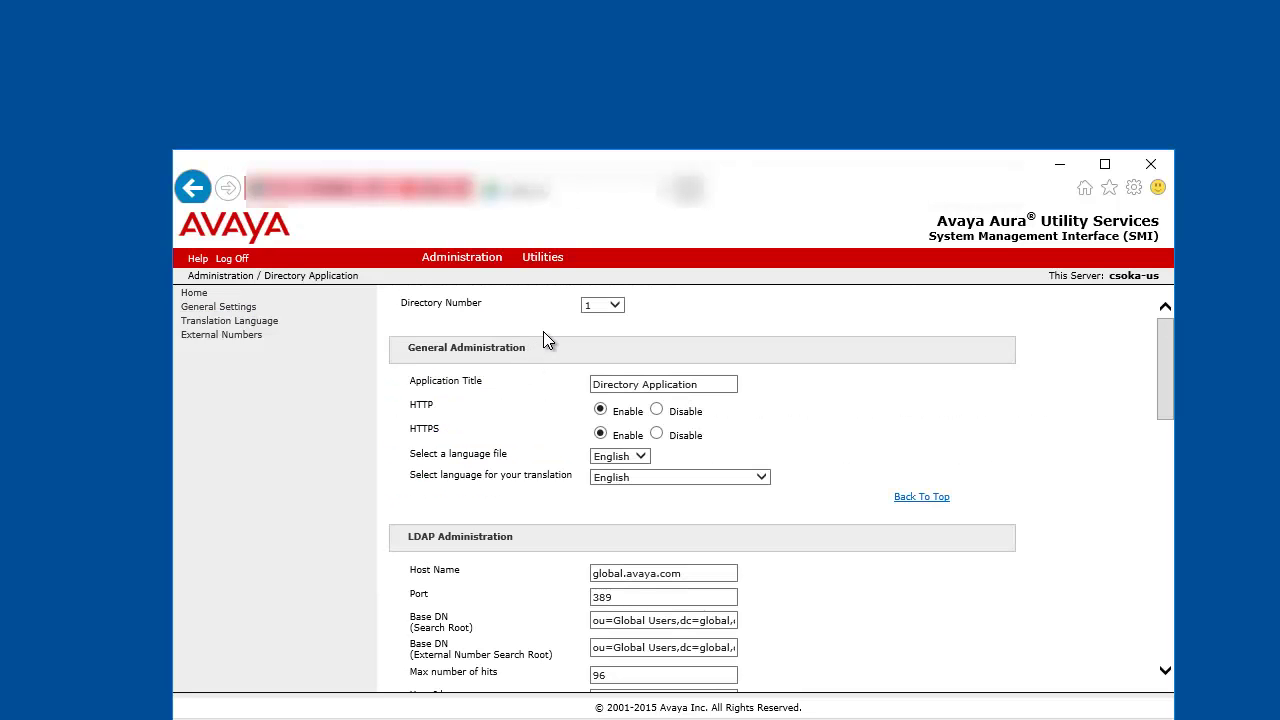
click(607, 308)
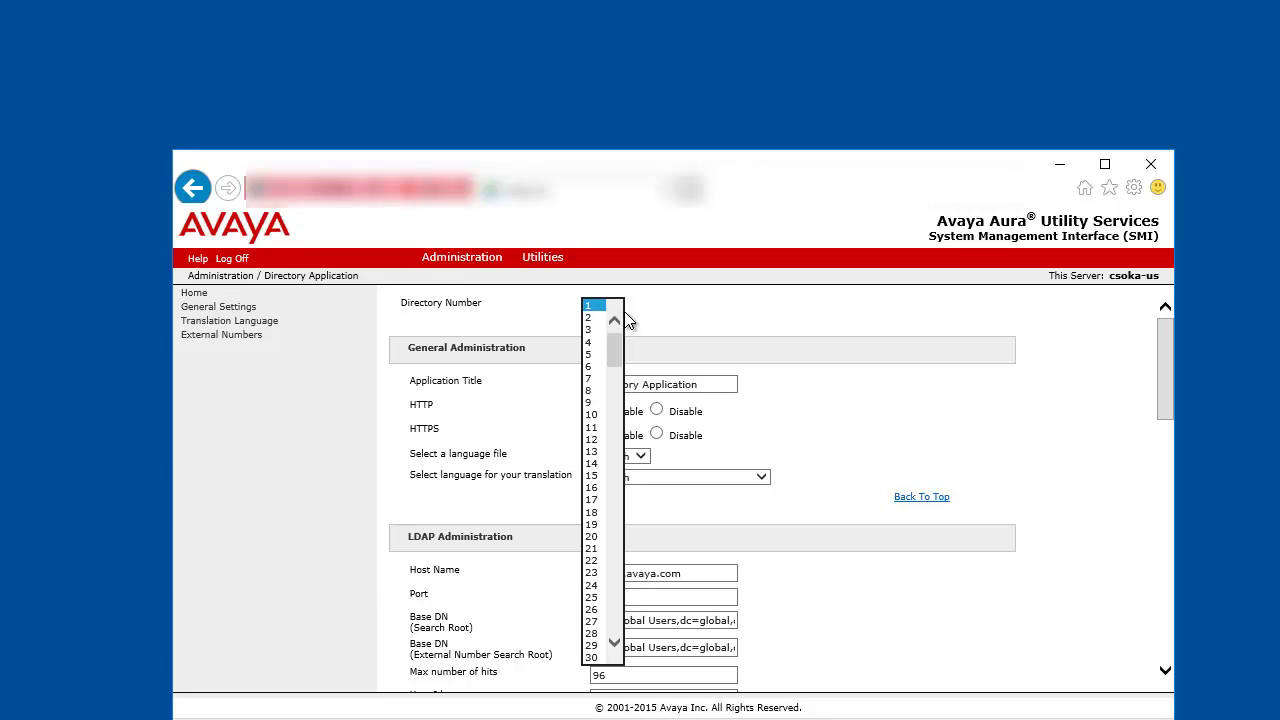
click(650, 405)
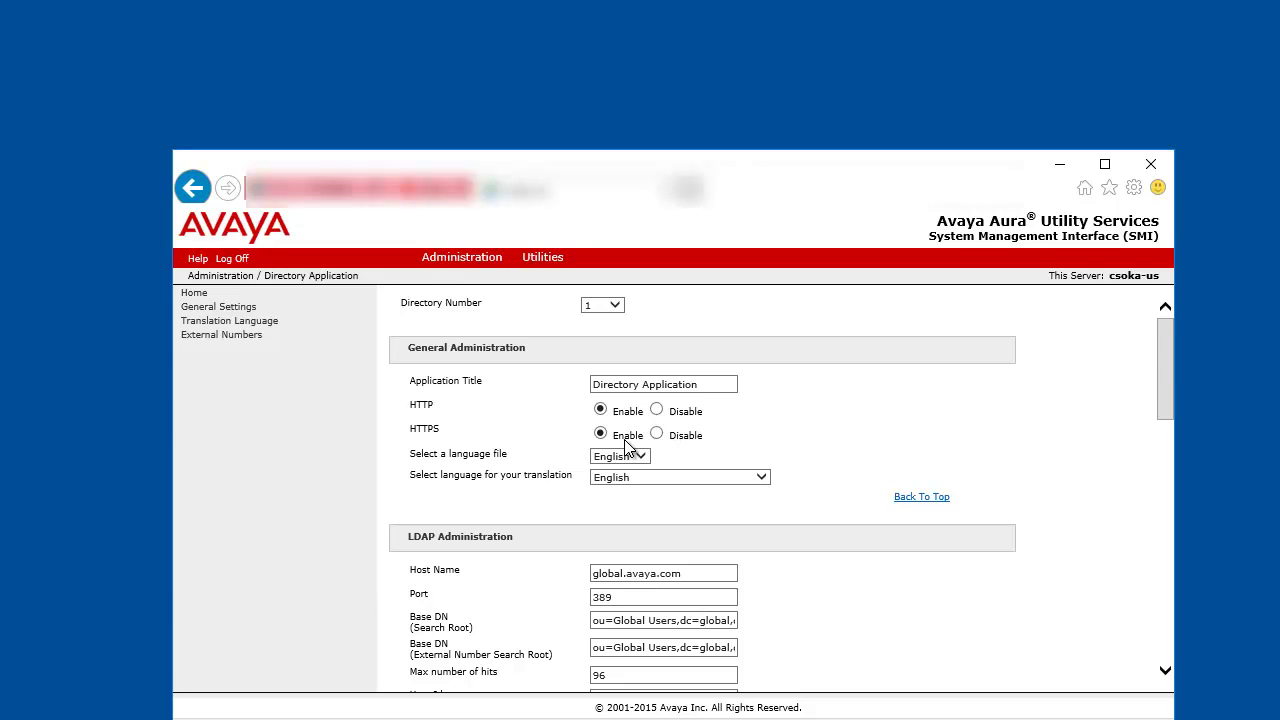
scroll(938, 448, down, 3)
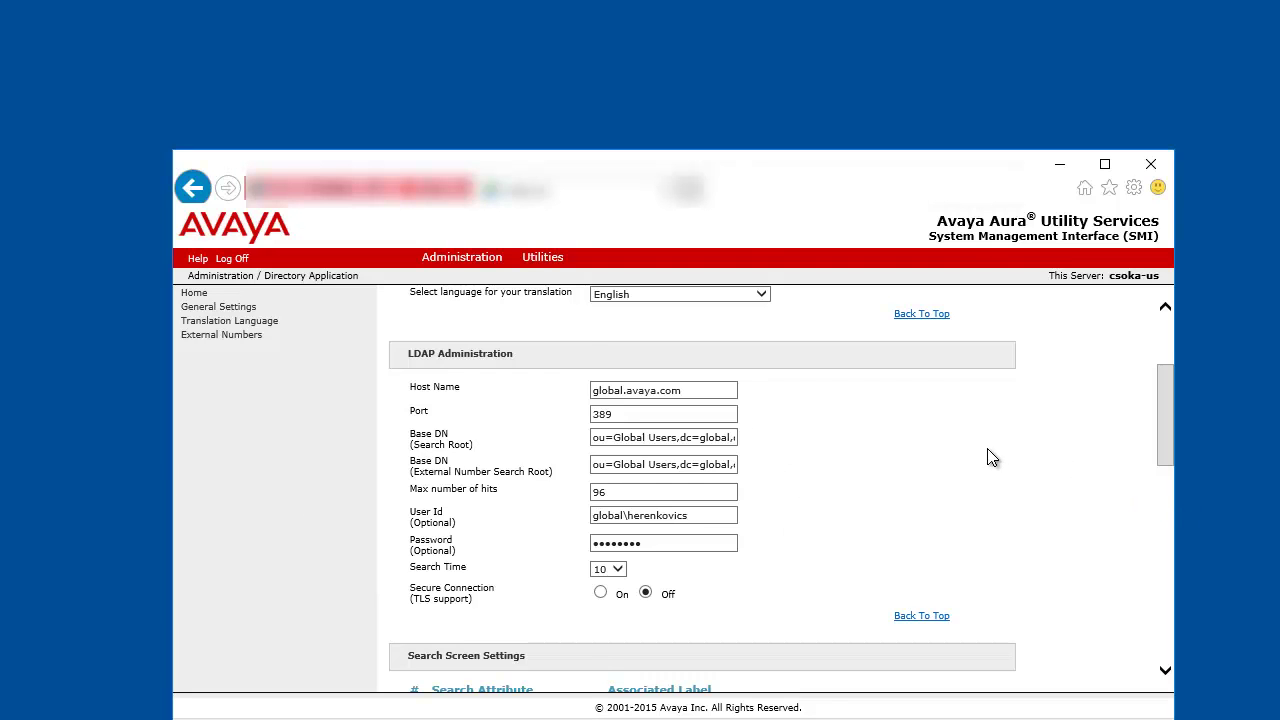
scroll(990, 457, down, 3)
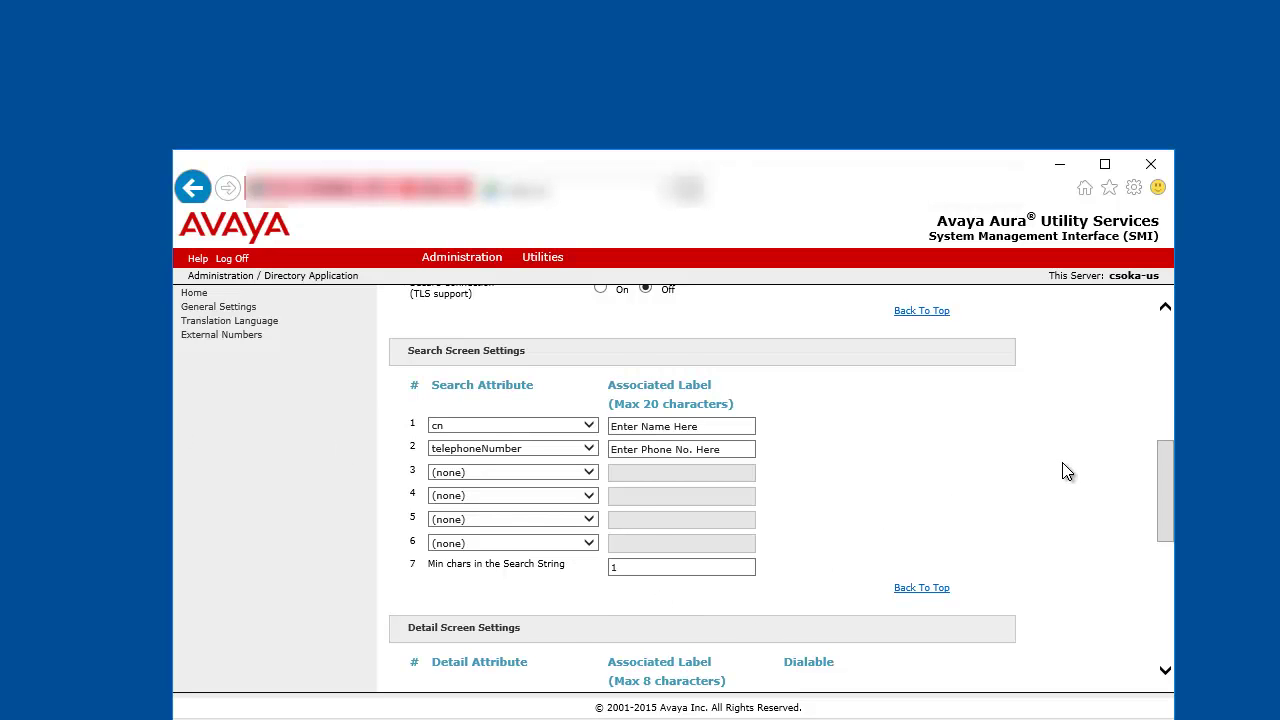
scroll(1067, 472, down, 3)
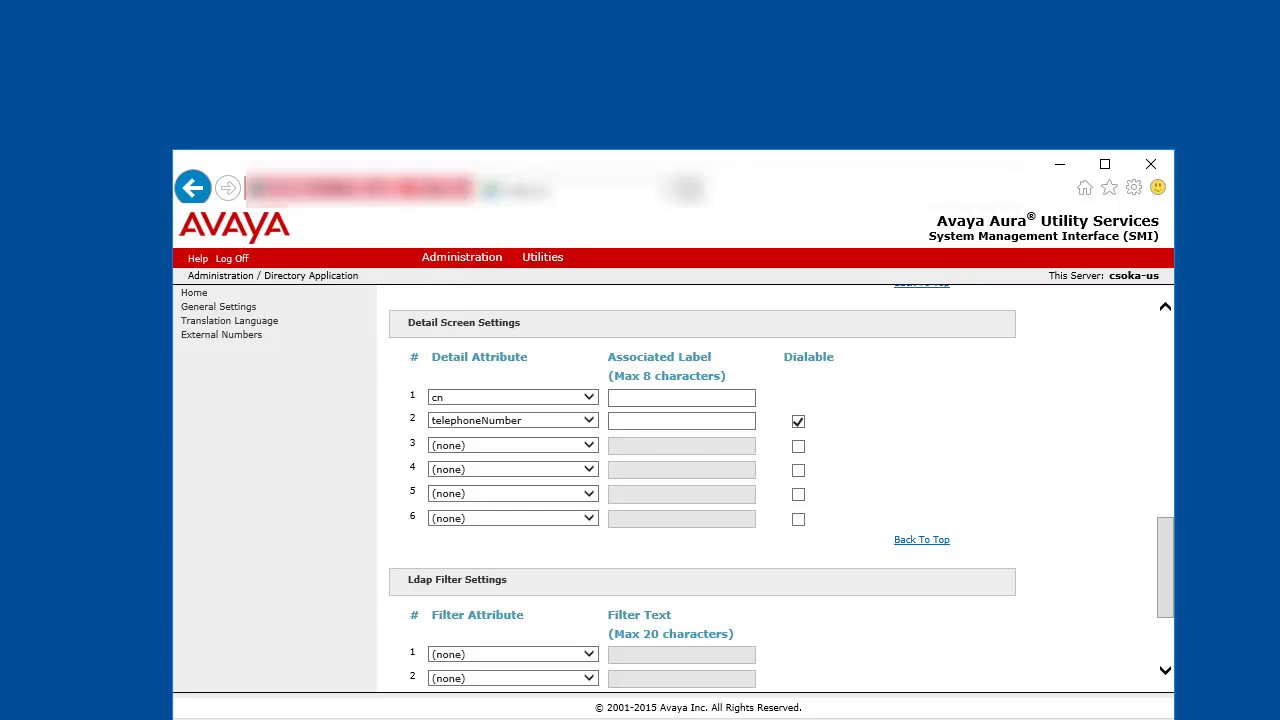
Step: Test the LDAP server connection, then save the general and LDAP directory settings
scroll(967, 463, down, 1)
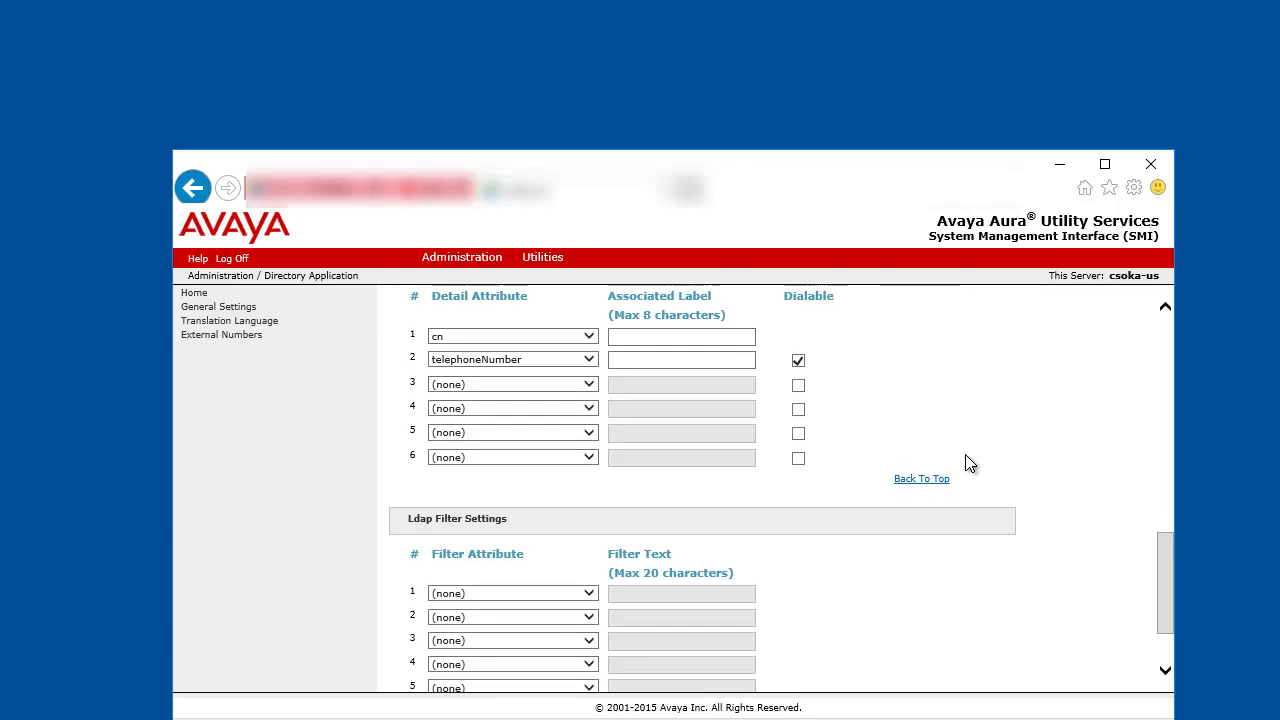
scroll(967, 463, down, 2)
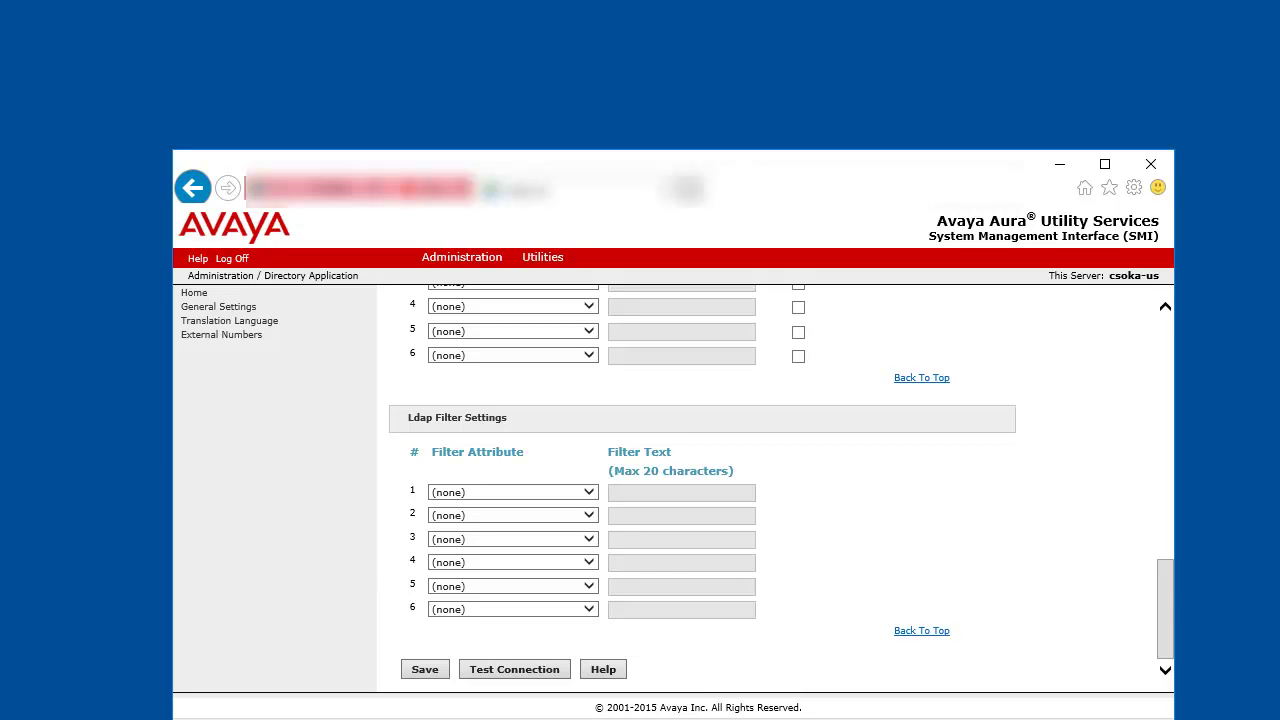
click(487, 671)
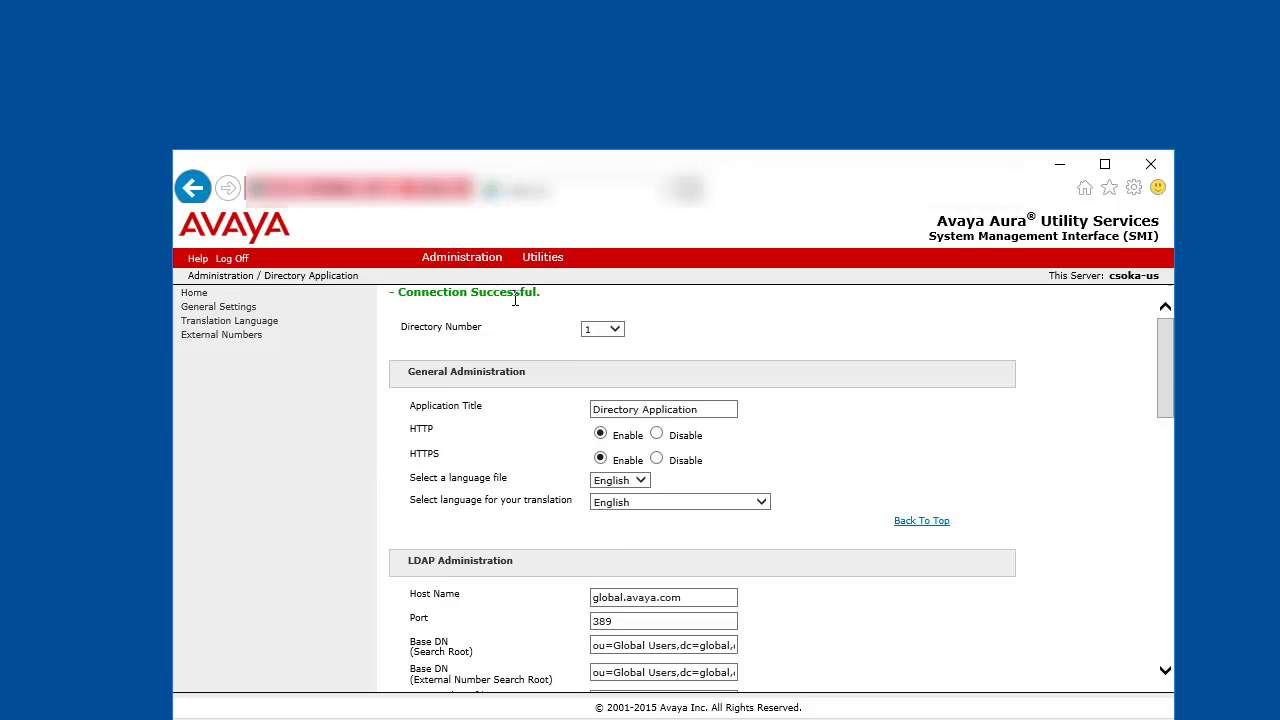
scroll(1000, 432, down, 10)
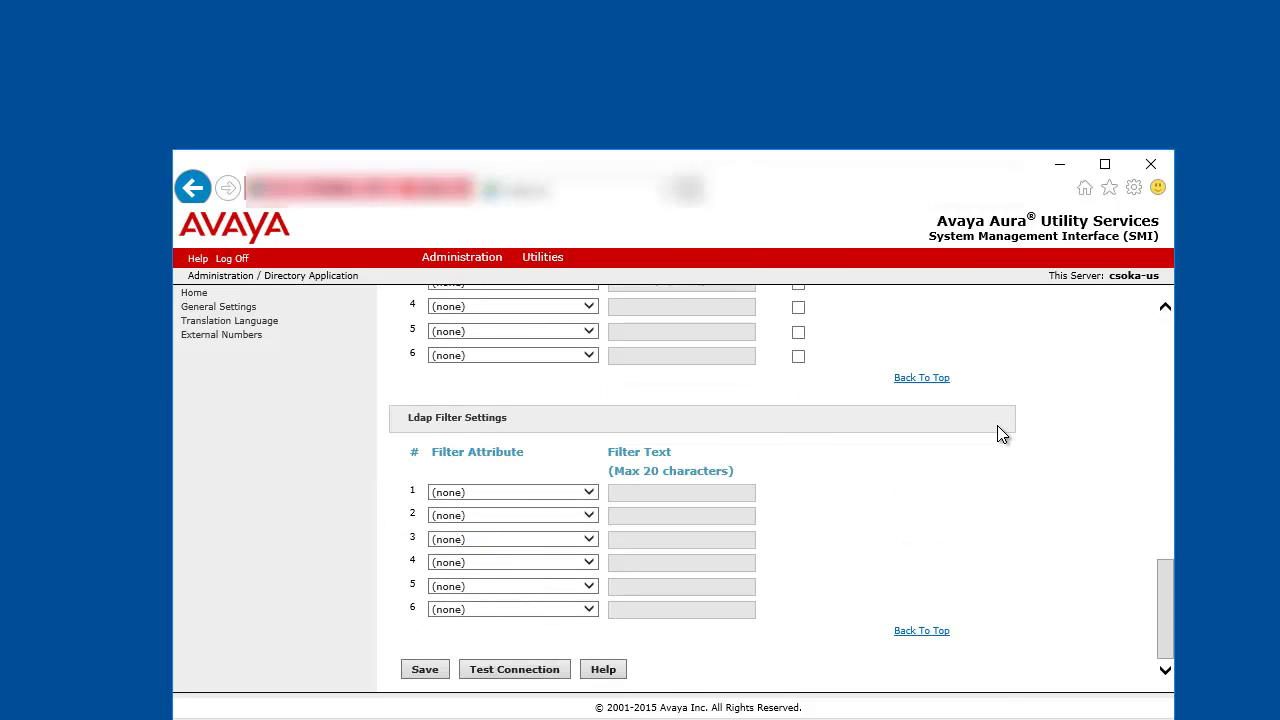
click(433, 668)
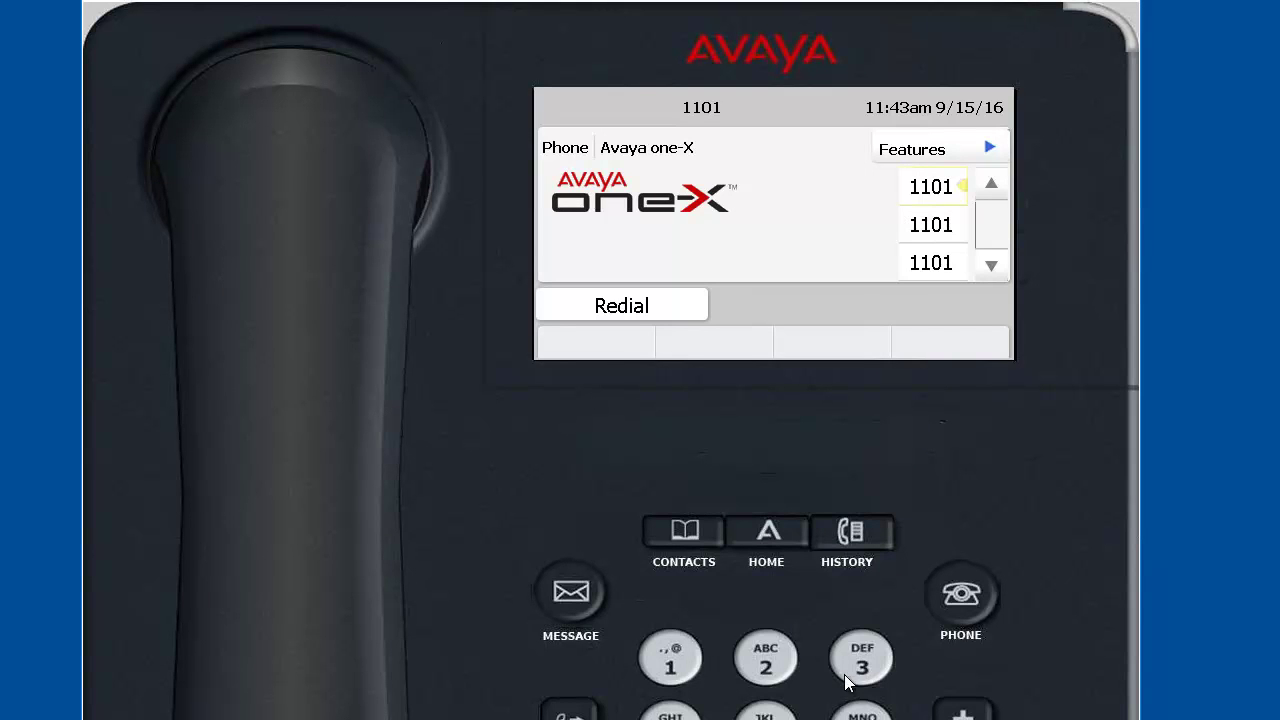
Step: From the phone's HOME screen, launch the Browser to show its menu
click(785, 534)
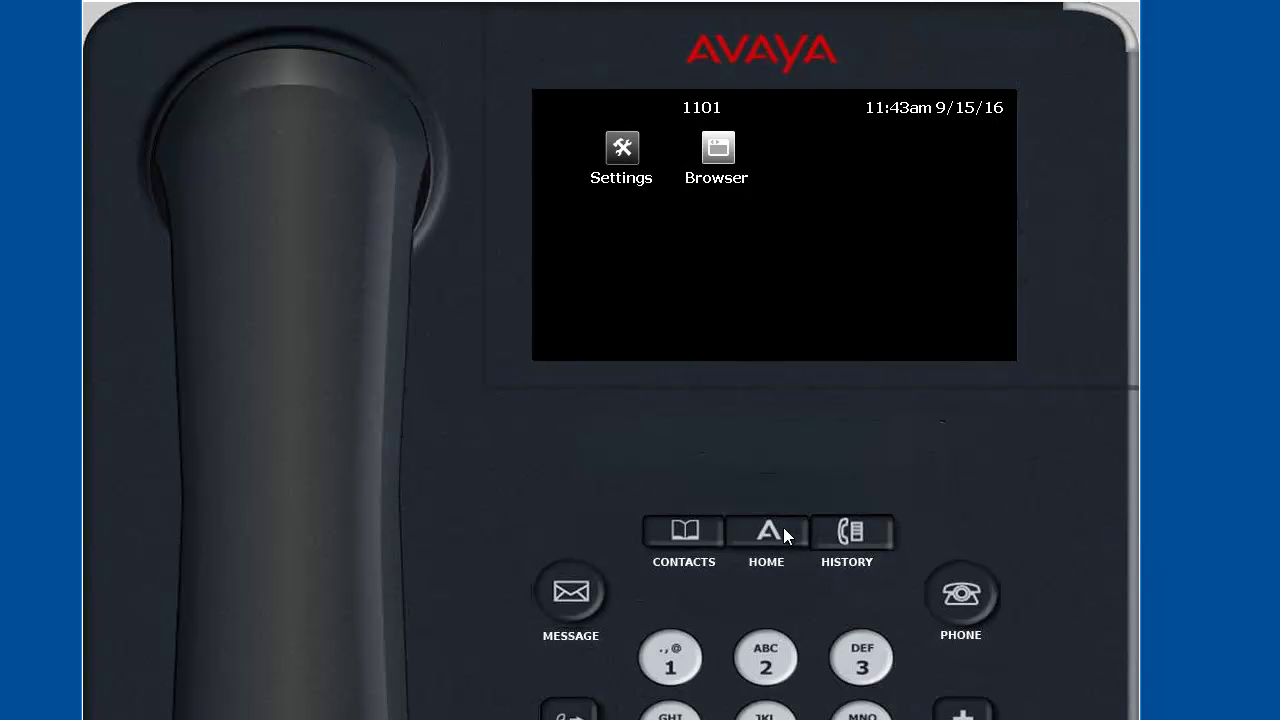
click(720, 148)
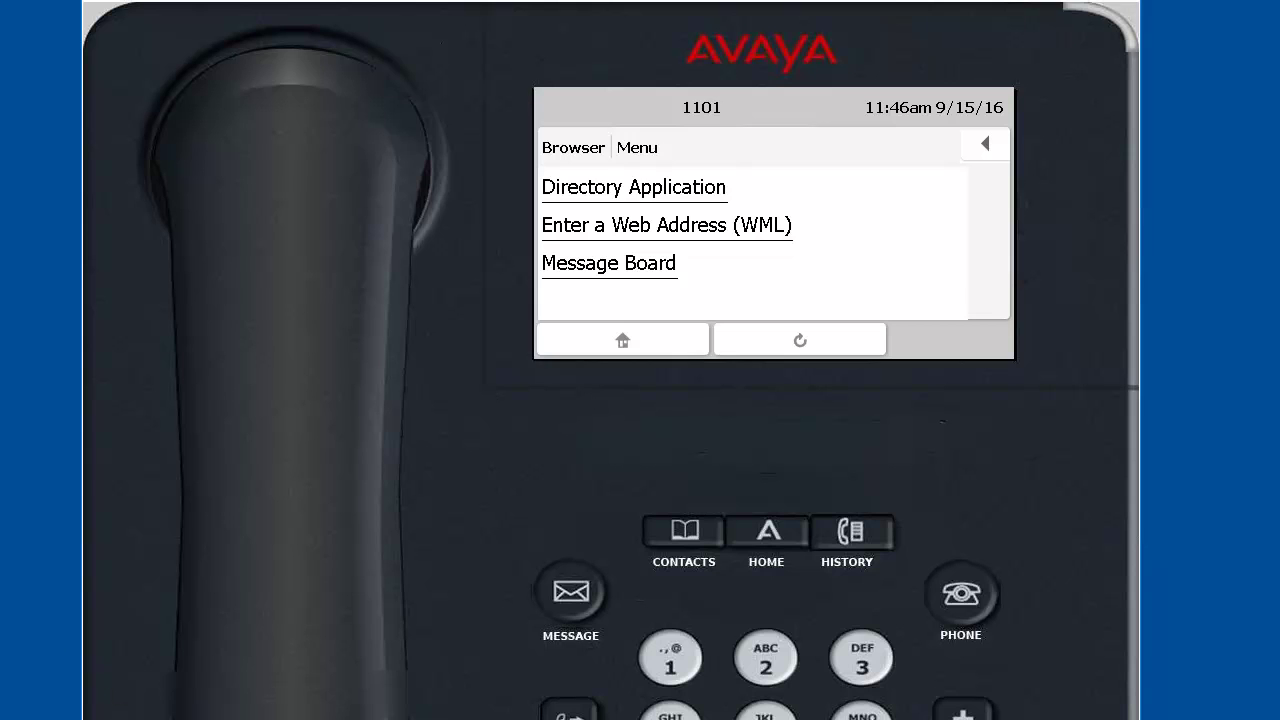
click(404, 702)
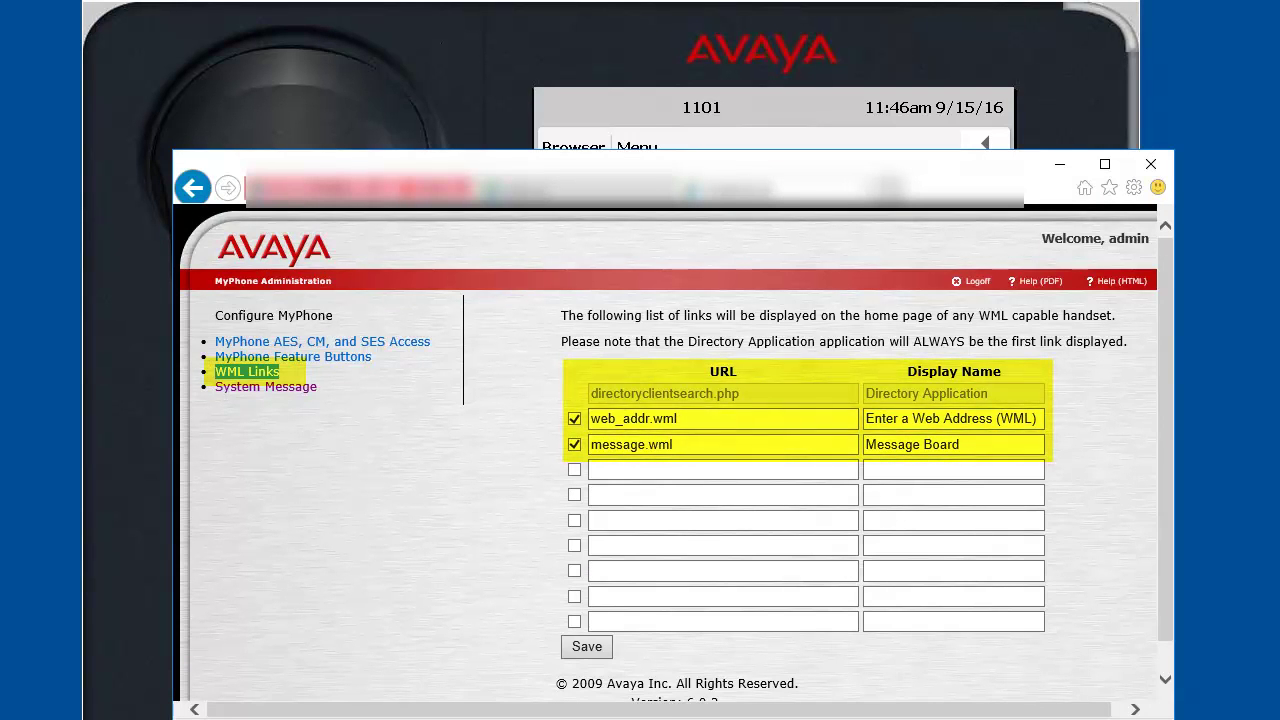
click(1061, 166)
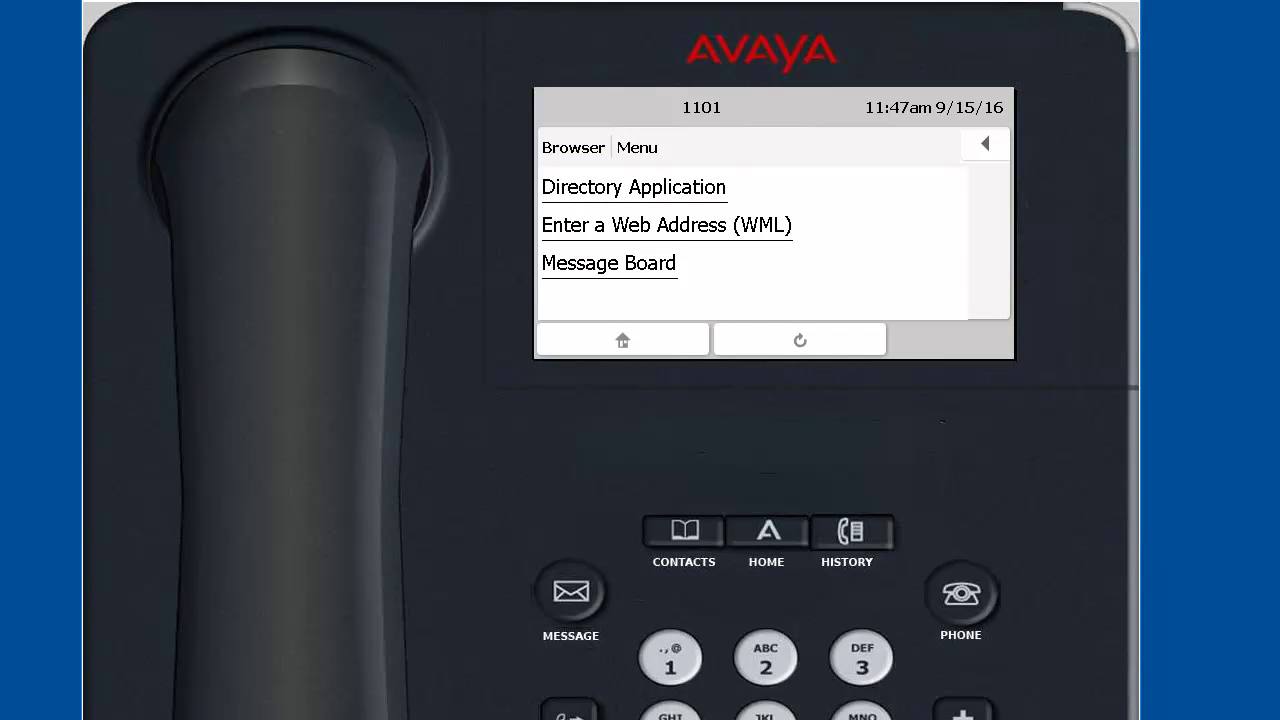
Step: Open the phone's Directory Application and enter the contact's surname in the name field
click(618, 195)
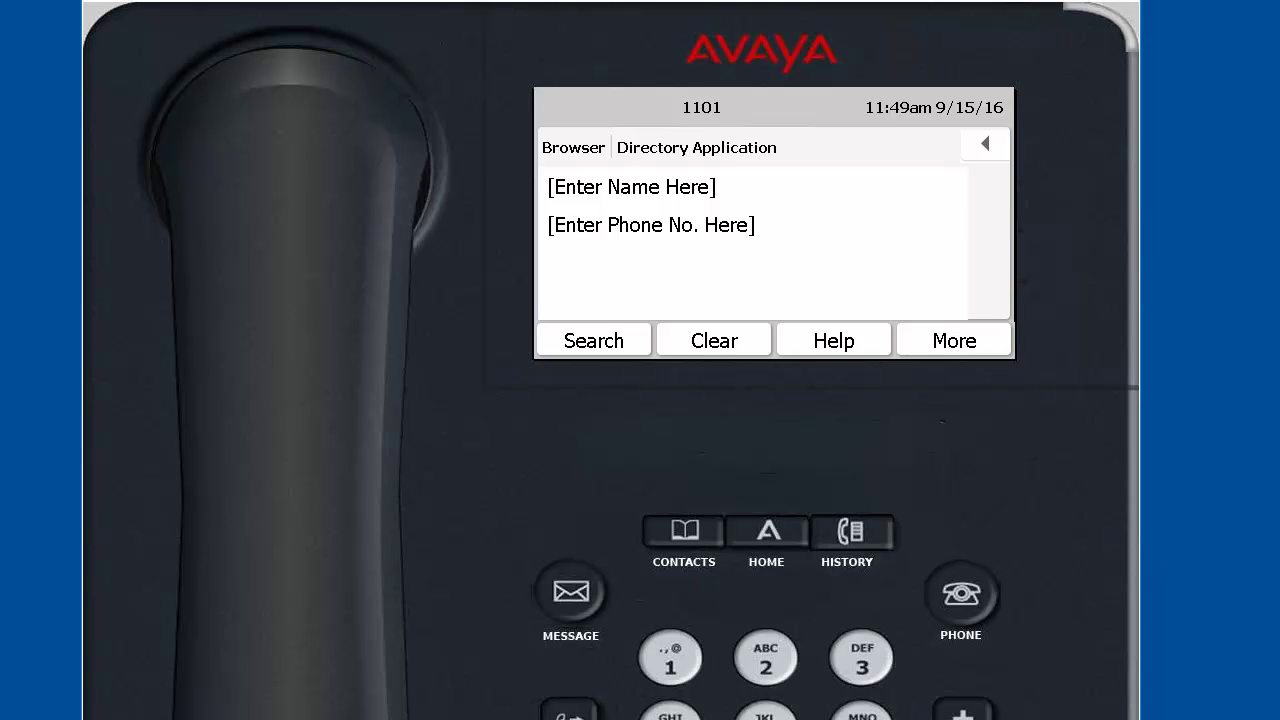
click(663, 190)
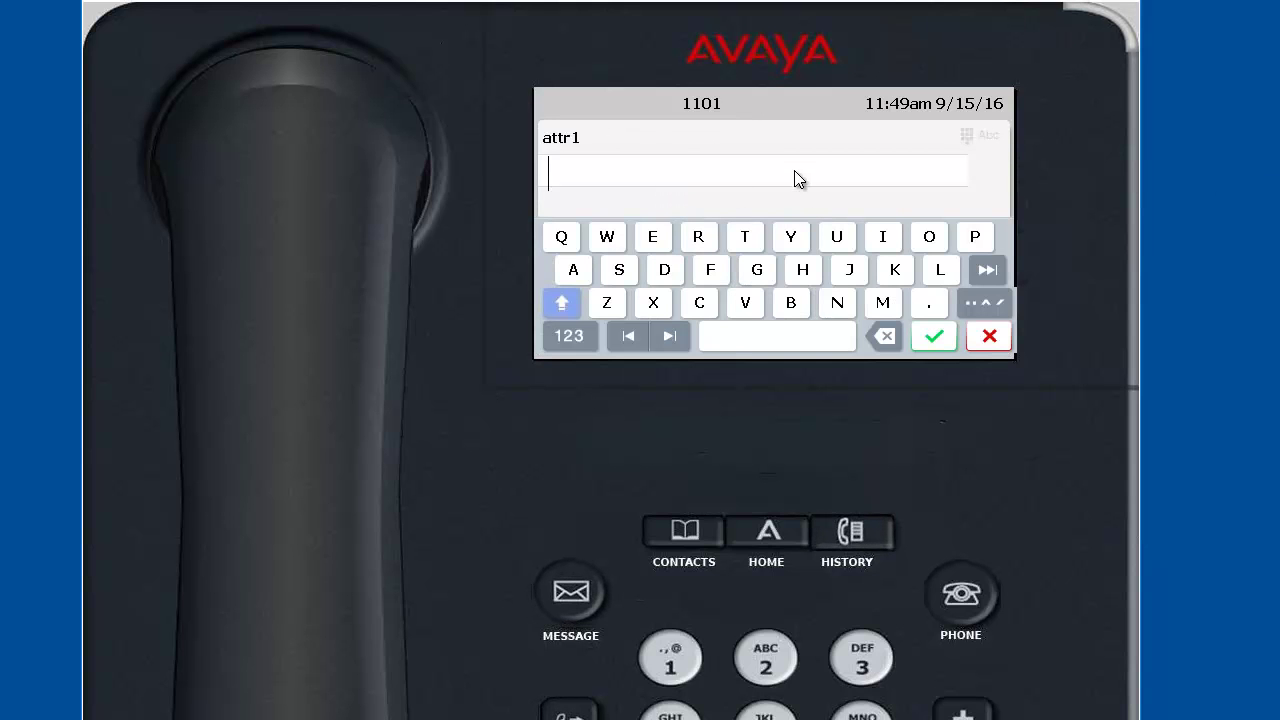
text(herenkovics)
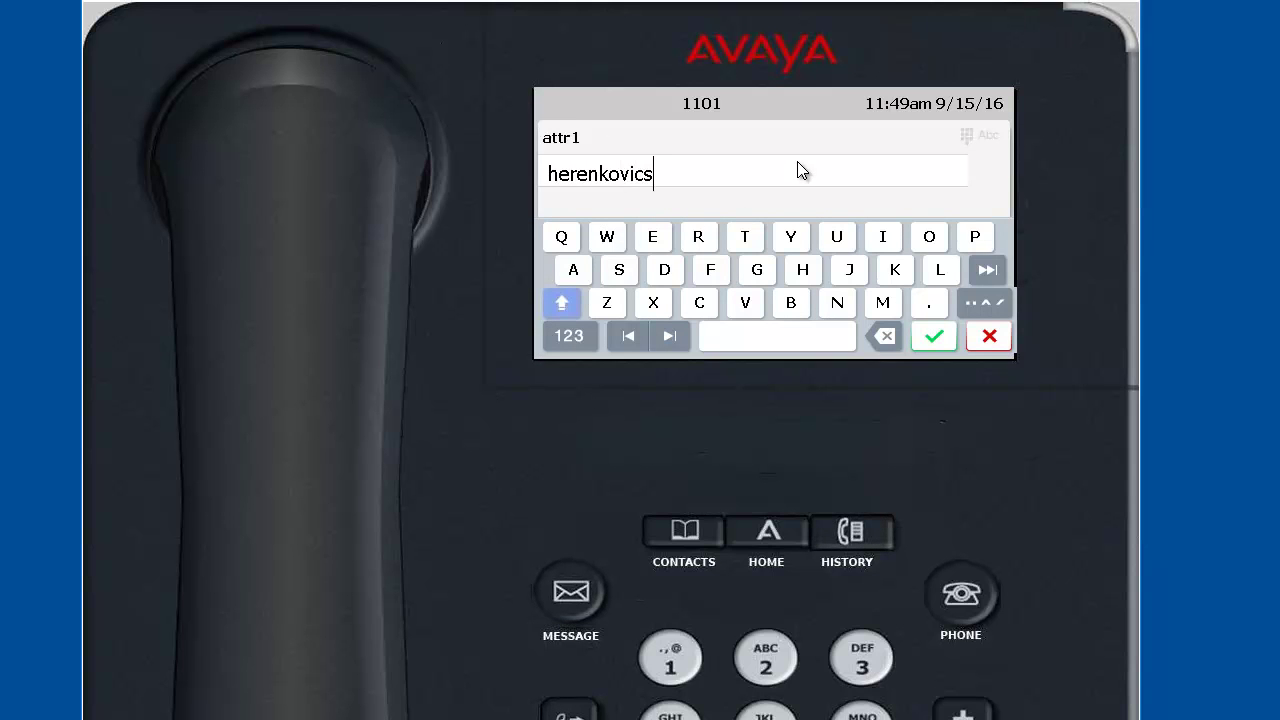
Step: Accept the entered surname and run the directory search to show the contact's details
click(934, 337)
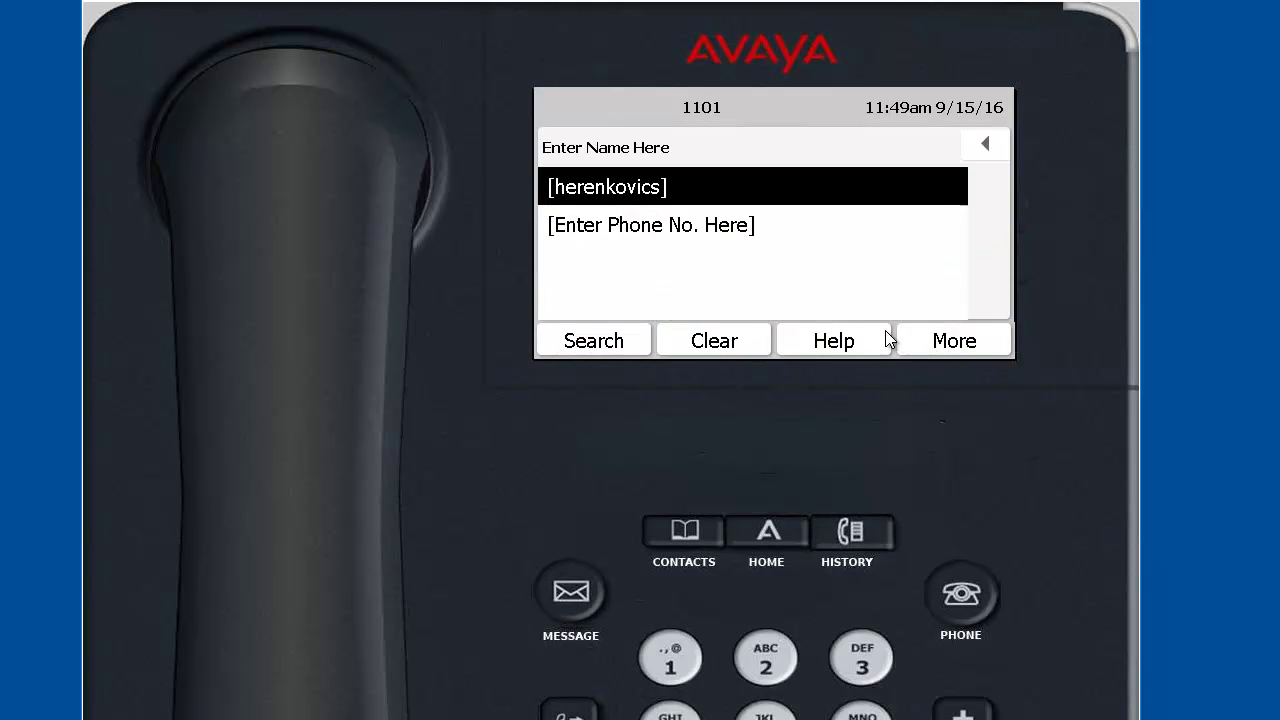
click(626, 345)
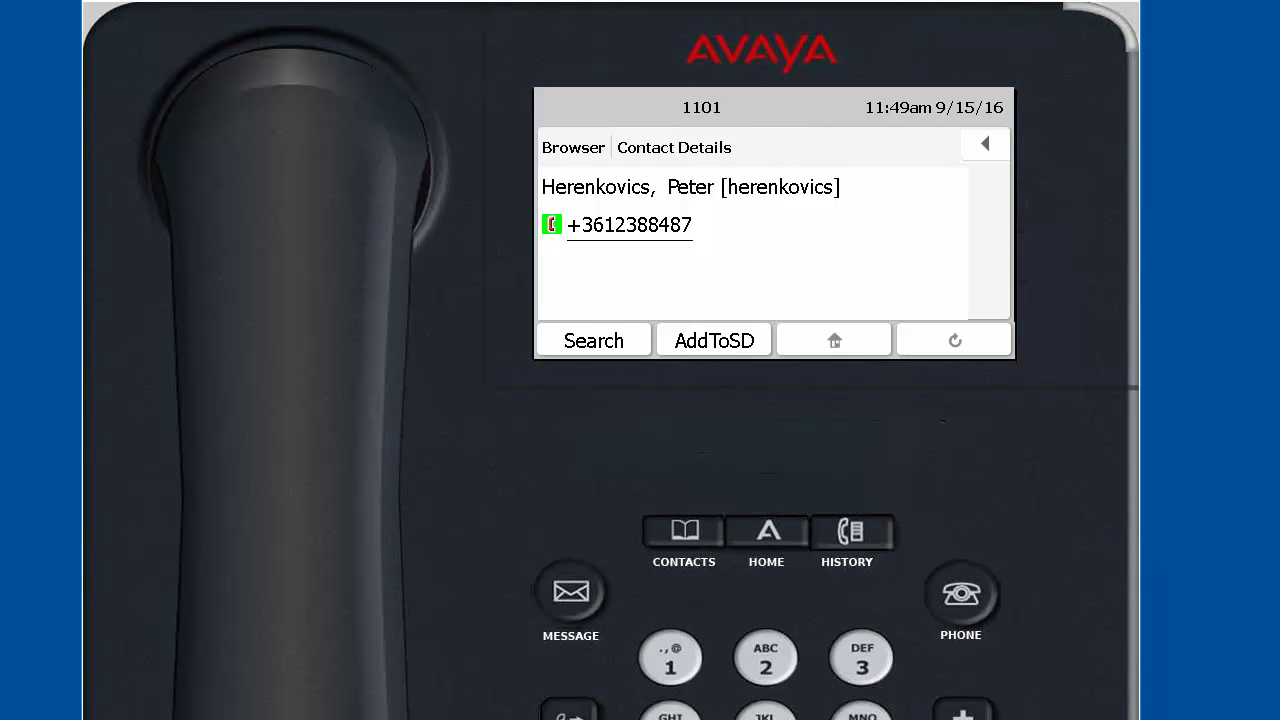
Step: Dial the found contact's phone number and display the ongoing call
click(632, 236)
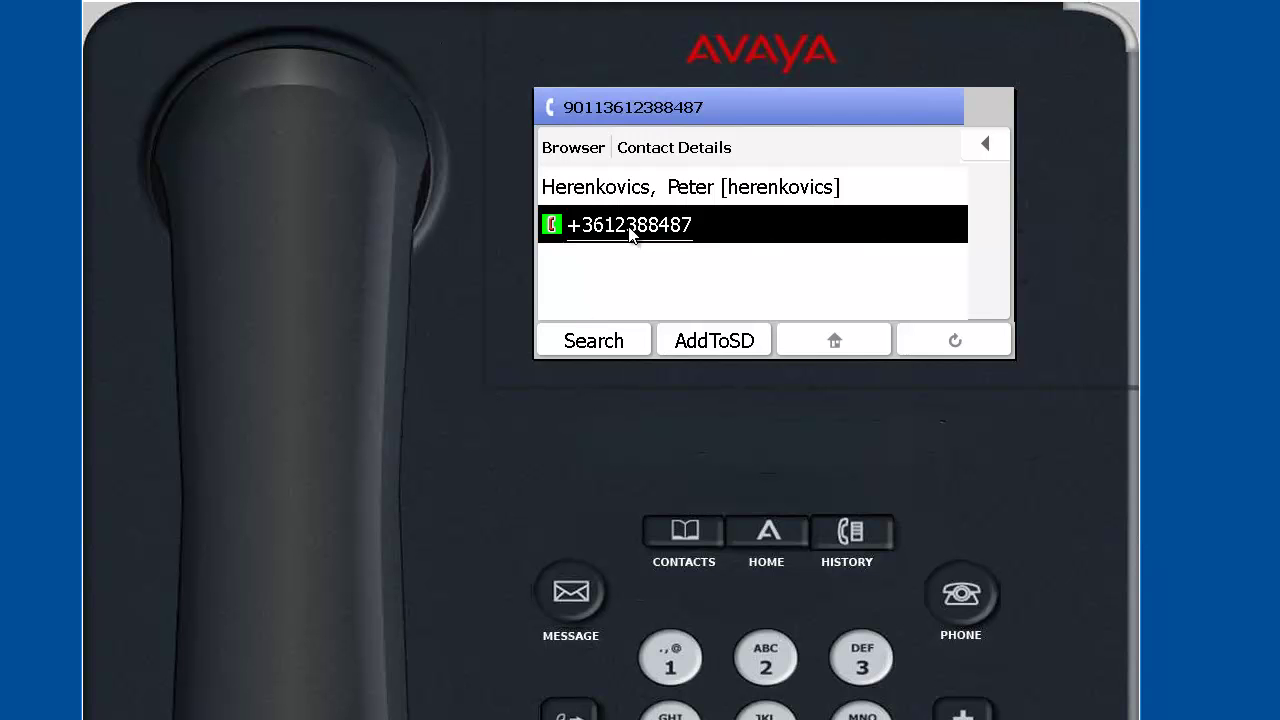
click(960, 596)
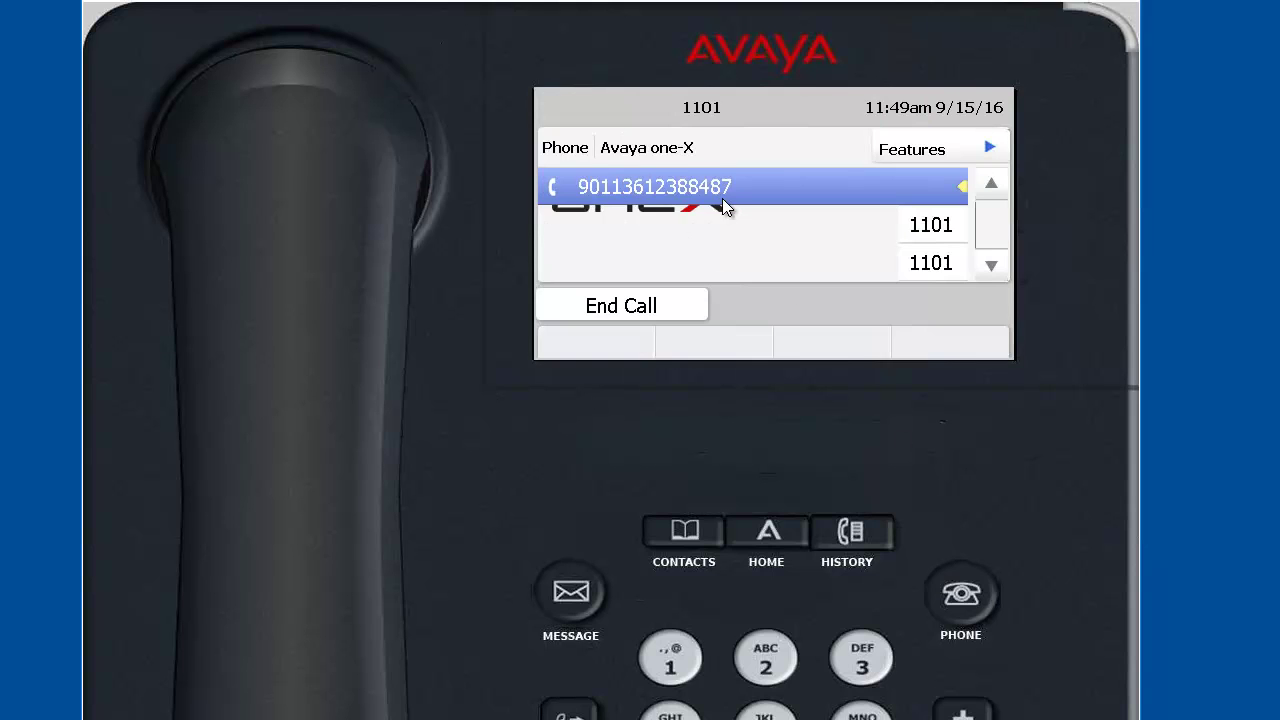